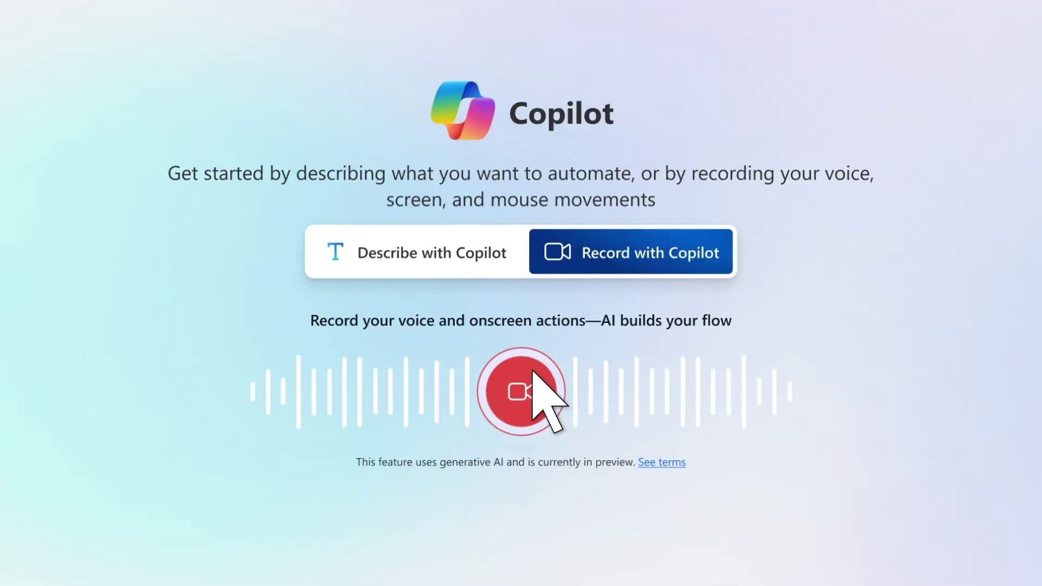
- Start a Copilot recording and open the Invoice_1D12.pdf attachment so its invoice fields are captured
{"action": "left_click", "coordinate": [531, 374]}
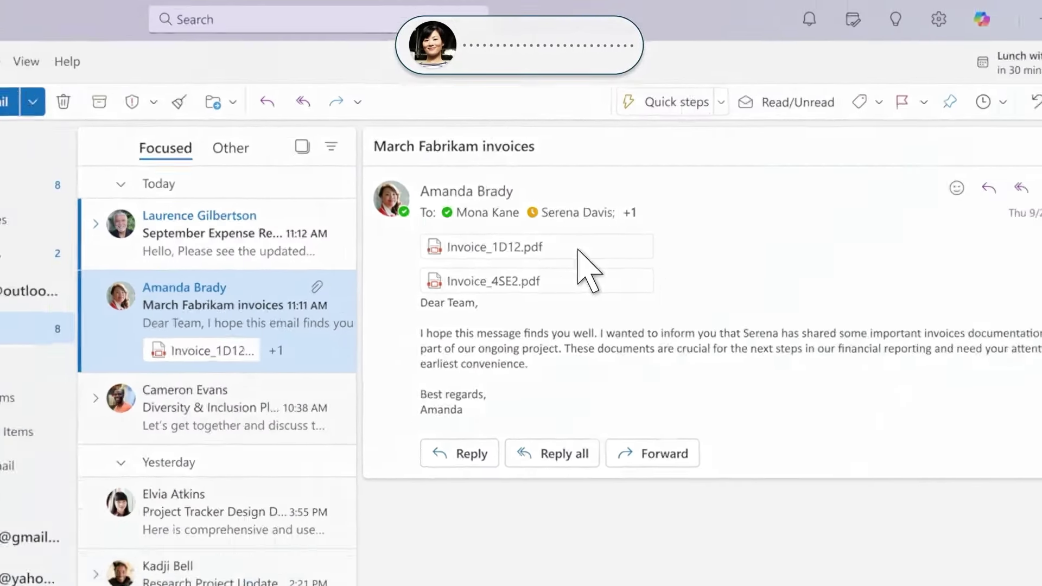
{"action": "left_click", "coordinate": [578, 251]}
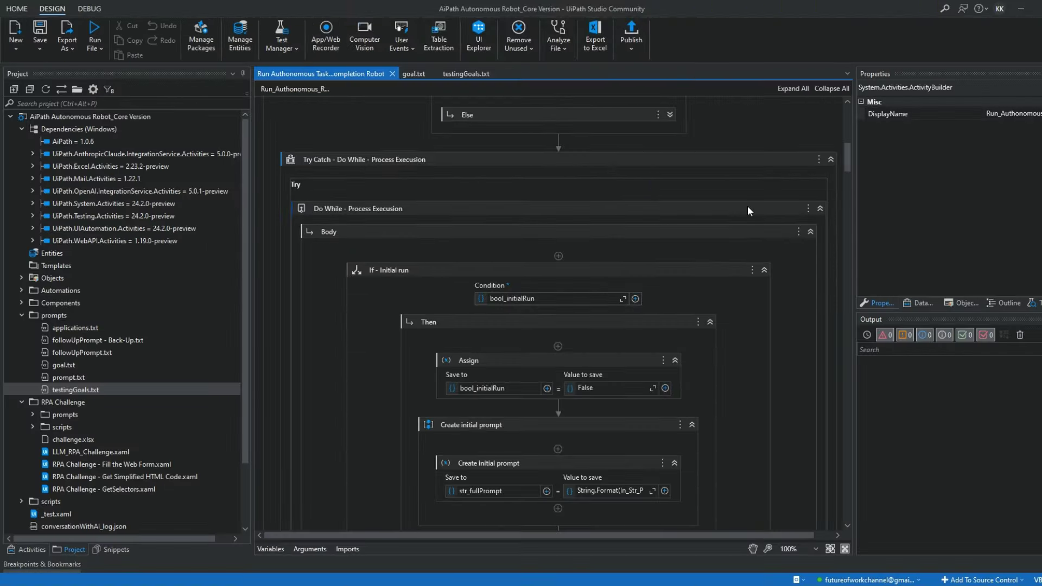
- Select the whole goal in goal.txt, then run the Run Autonomous Task workflow file
{"action": "scroll", "coordinate": [747, 206], "scroll_direction": "down", "scroll_amount": 5}
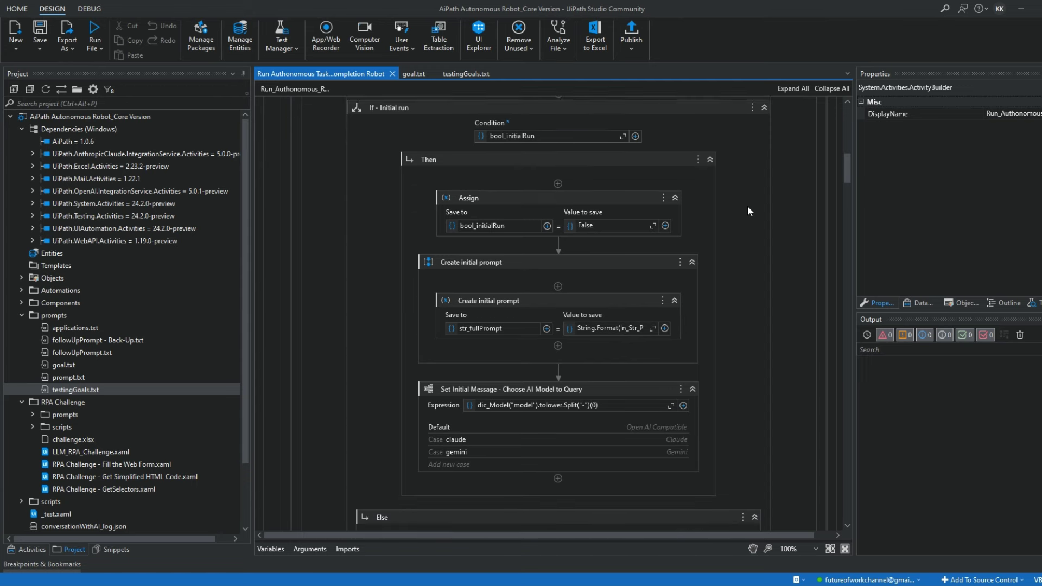
{"action": "left_click", "coordinate": [412, 73]}
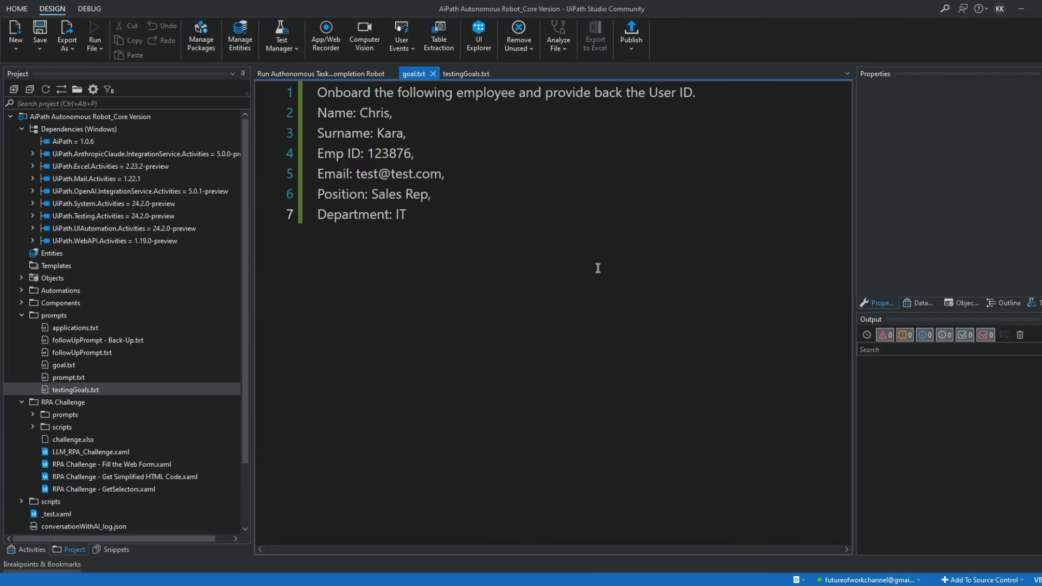
{"action": "key", "text": "ctrl+a"}
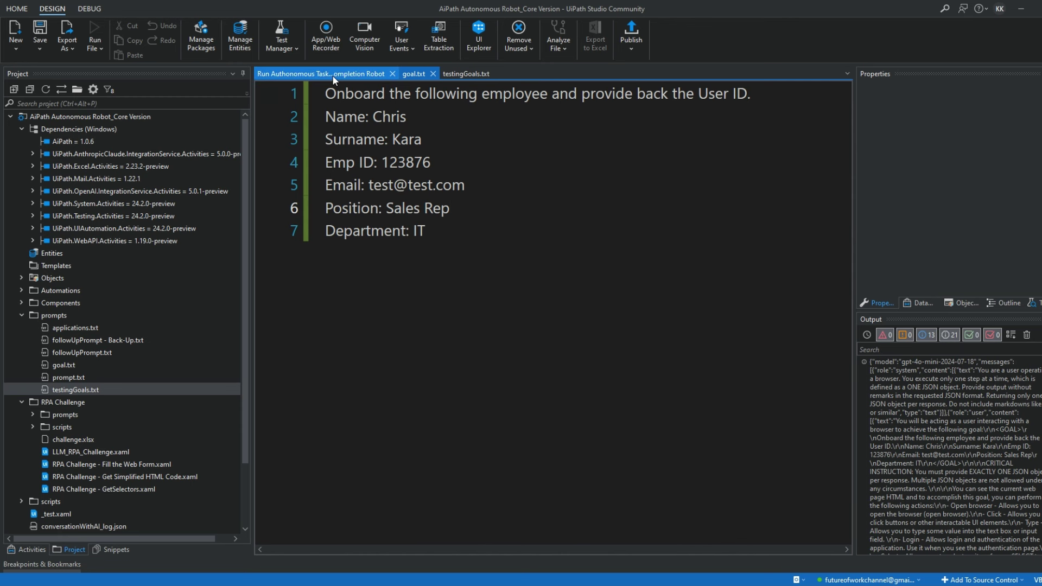
{"action": "left_click", "coordinate": [332, 74]}
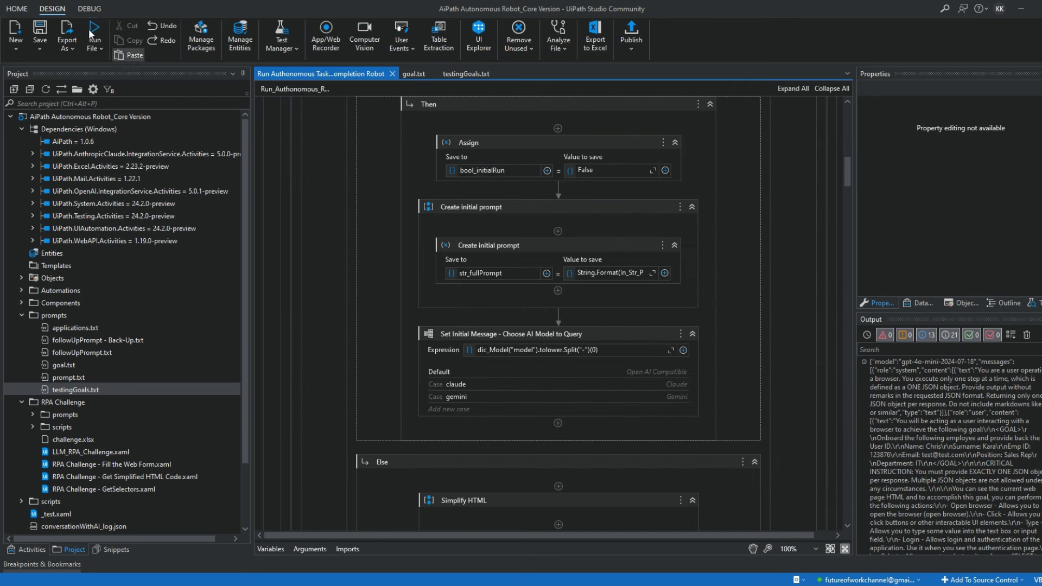
{"action": "left_click", "coordinate": [94, 32]}
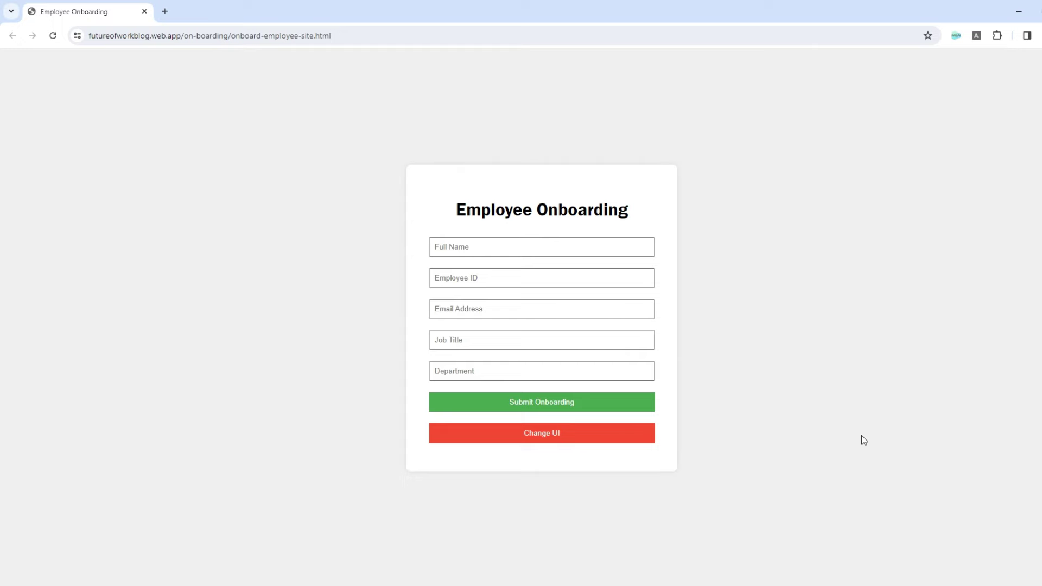
- Enter the employee's name, ID and e-mail, job title Sales Rep, department IT, and submit onboarding
{"action": "left_click", "coordinate": [542, 247]}
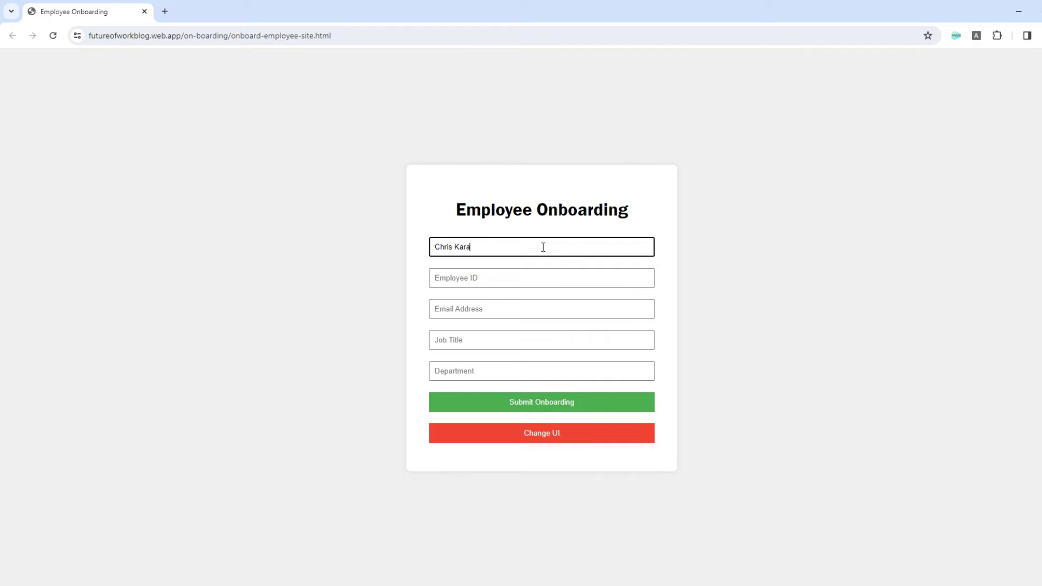
{"action": "left_click", "coordinate": [543, 278]}
{"action": "type", "text": "123876"}
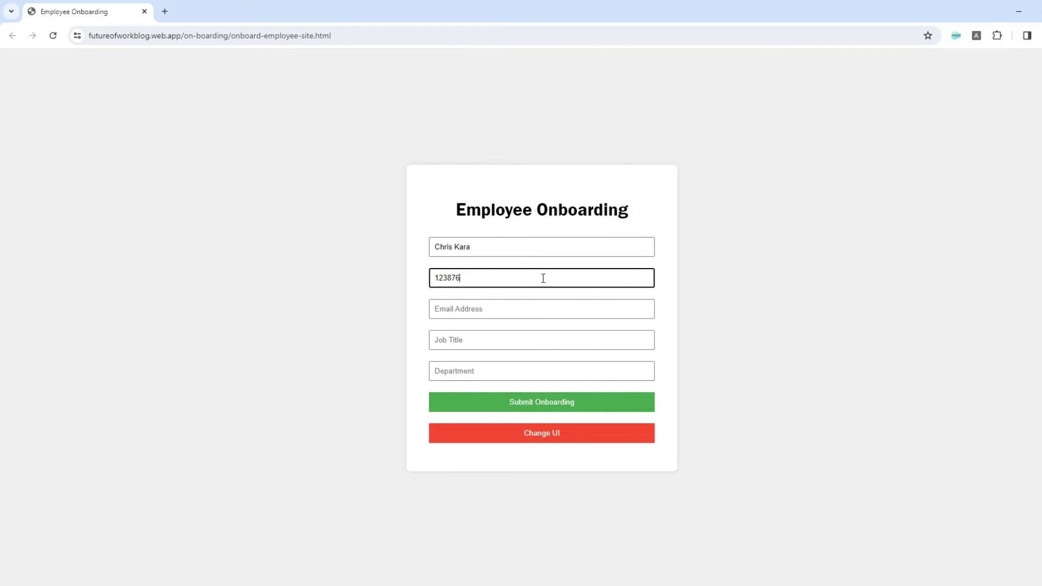
{"action": "left_click", "coordinate": [543, 307]}
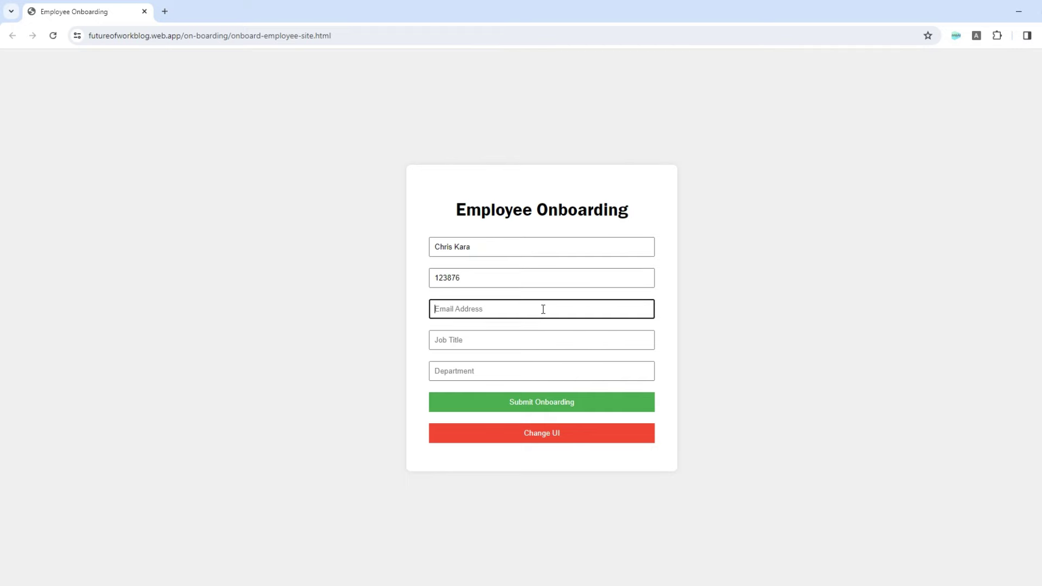
{"action": "type", "text": "test@test.com"}
{"action": "left_click", "coordinate": [542, 340]}
{"action": "type", "text": "Sales Rep"}
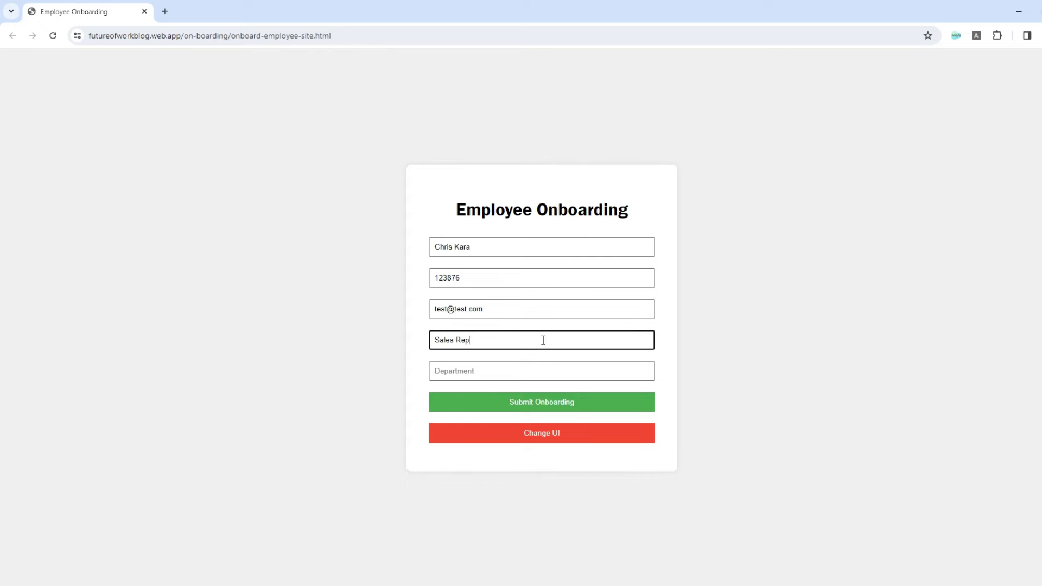
{"action": "left_click", "coordinate": [543, 371]}
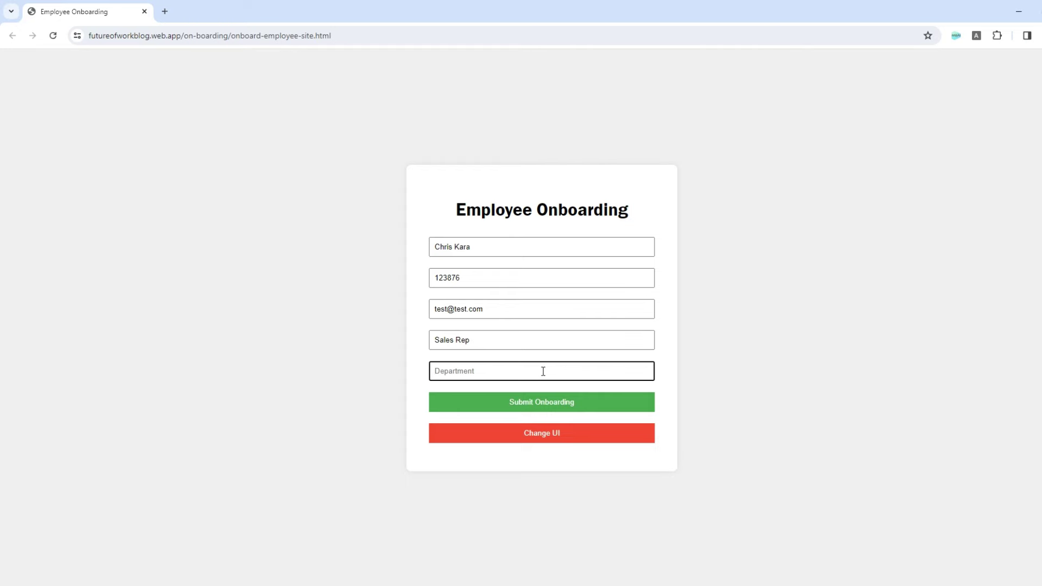
{"action": "type", "text": "IT"}
{"action": "left_click", "coordinate": [543, 406]}
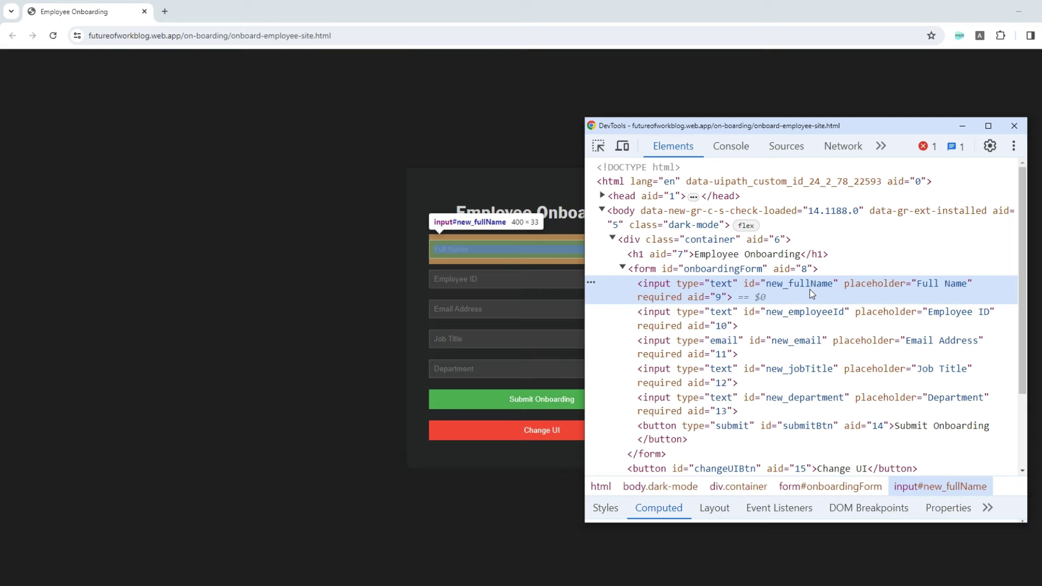
- Confirm the full-name input's id is now new_fullName, then close DevTools
{"action": "double_click", "coordinate": [810, 289]}
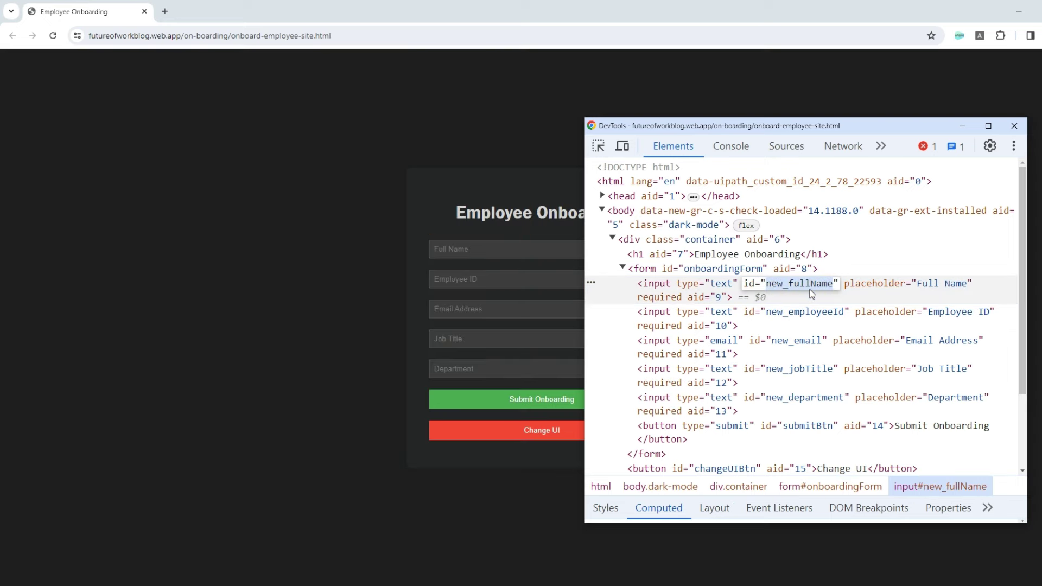
{"action": "left_click", "coordinate": [1014, 126]}
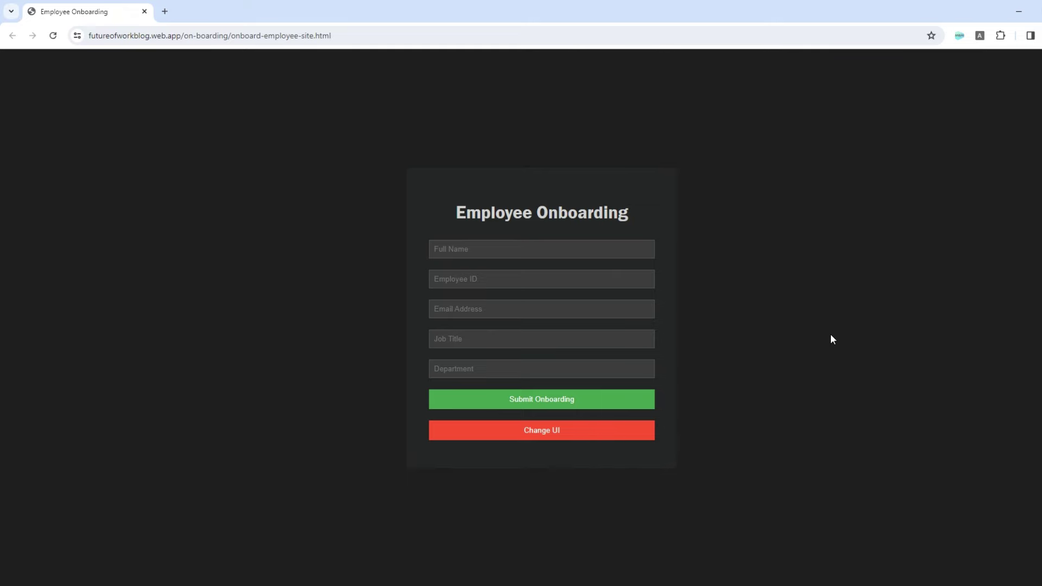
- Fill the redesigned form's Full Name and Employee ID fields with the new employee's details
{"action": "left_click", "coordinate": [543, 249]}
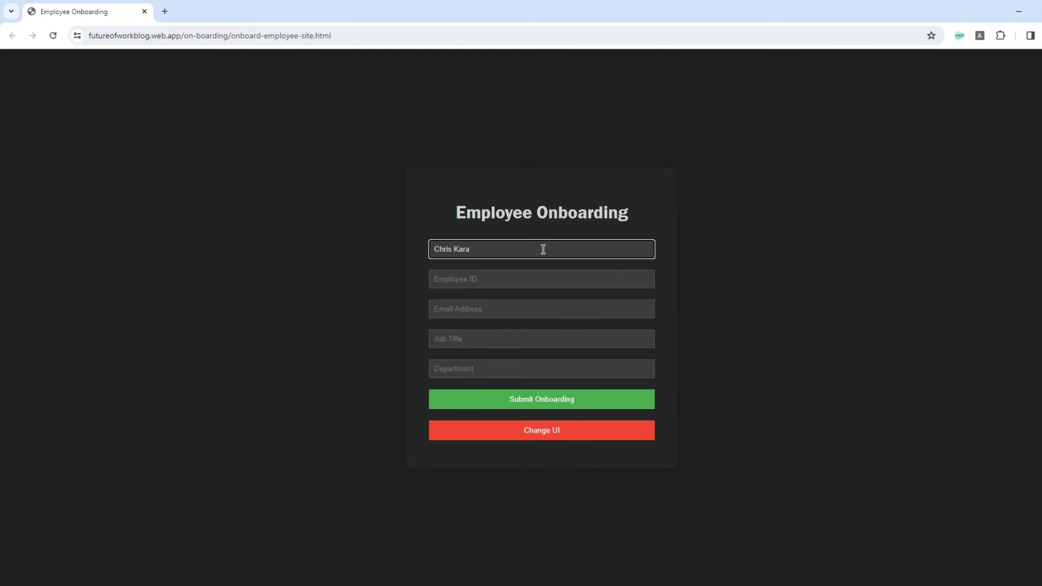
{"action": "left_click", "coordinate": [543, 279]}
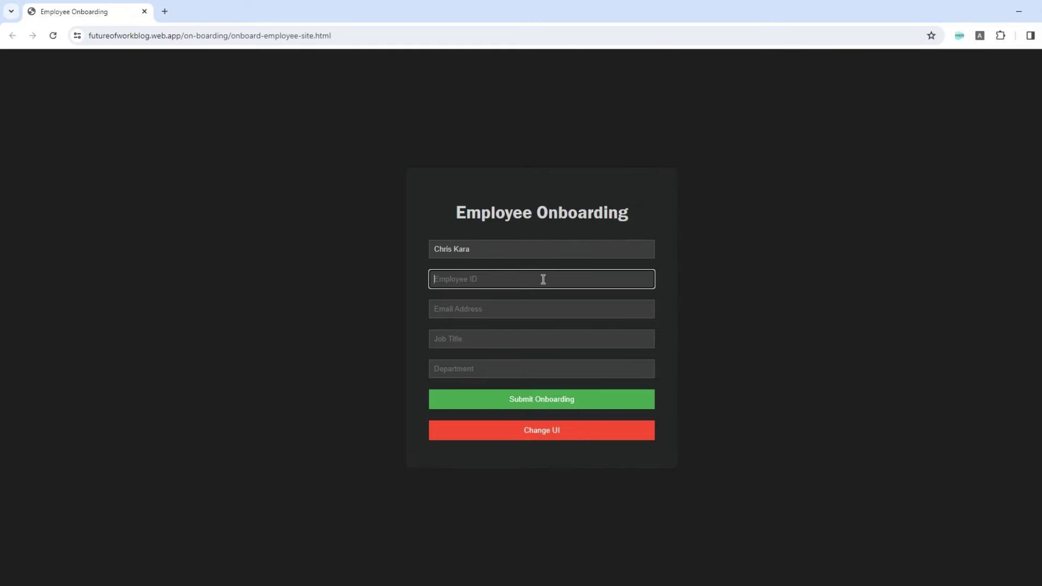
{"action": "type", "text": "123876"}
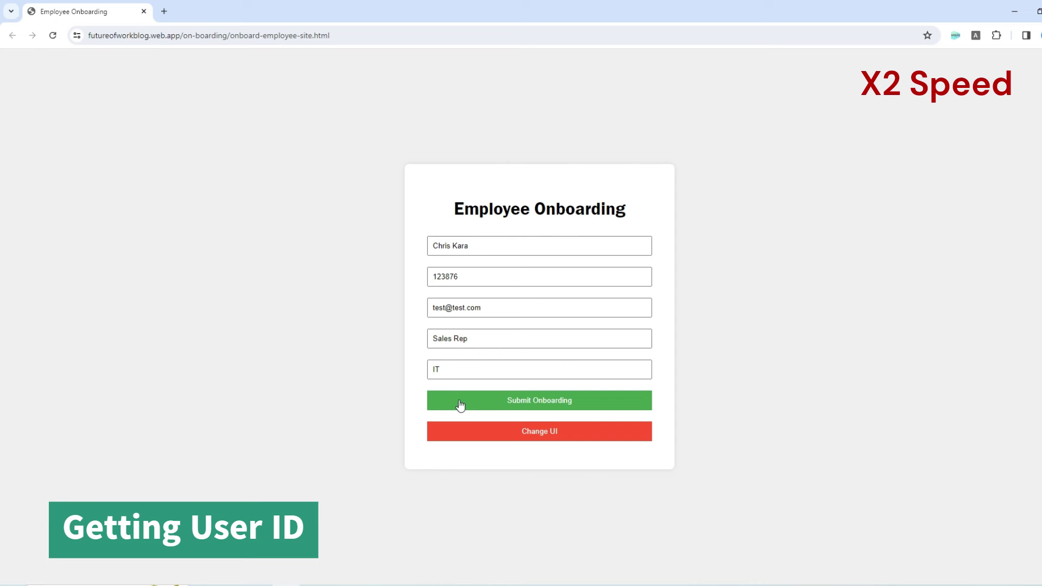
- Submit the completed onboarding form and acknowledge the generated-username dialog with OK
{"action": "left_click", "coordinate": [541, 405]}
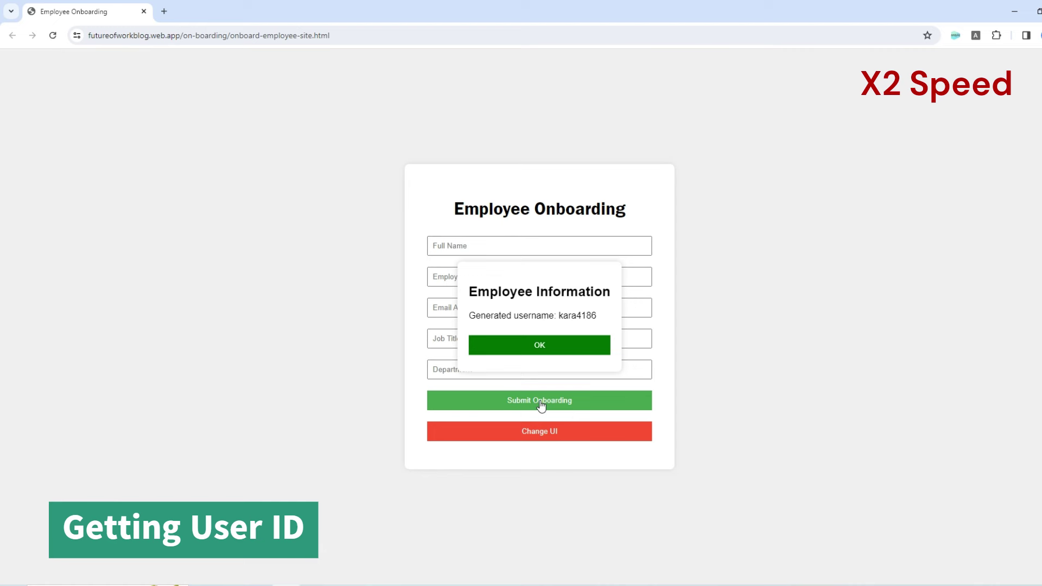
{"action": "left_click", "coordinate": [539, 345]}
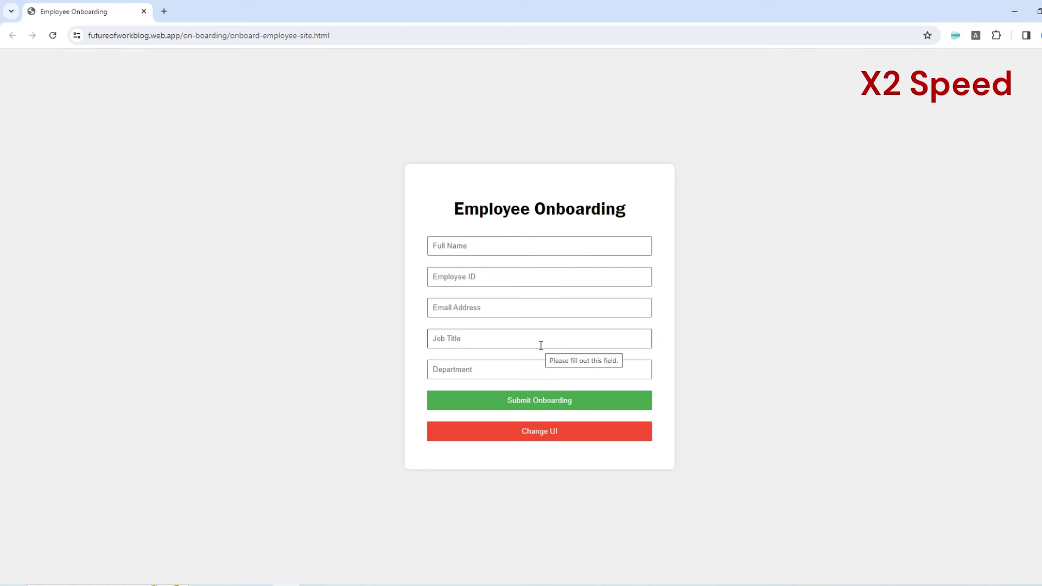
- Load futureofworkblog.web.app/ticketingSystem/SubmitCase_NewVersion.html in a new browser tab
{"action": "key", "text": "ctrl+t"}
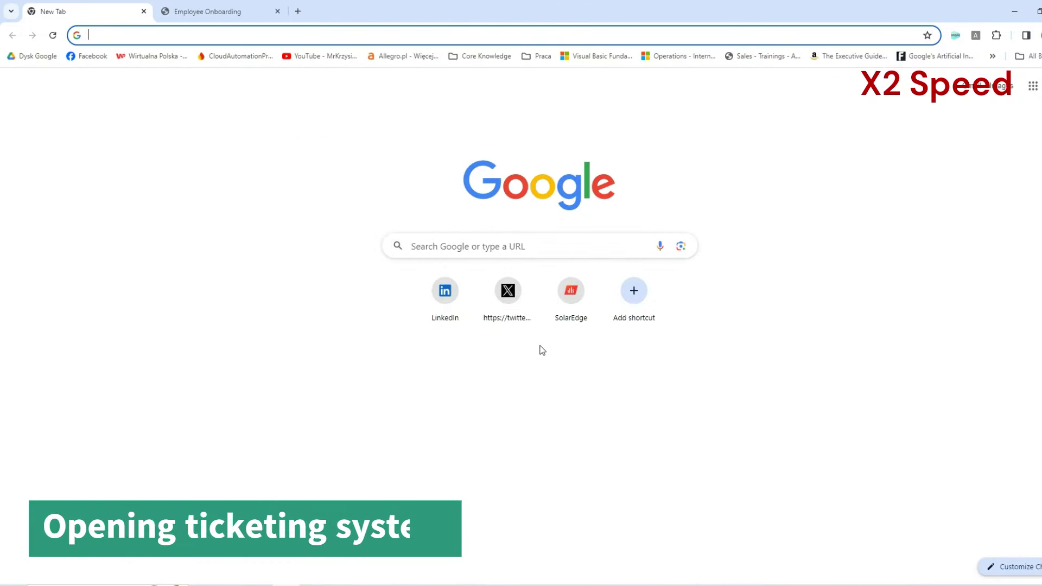
{"action": "type", "text": "futureofworkblog.web.app/ticketingSystem/SubmitCase_NewVersion.html"}
{"action": "key", "text": "Return"}
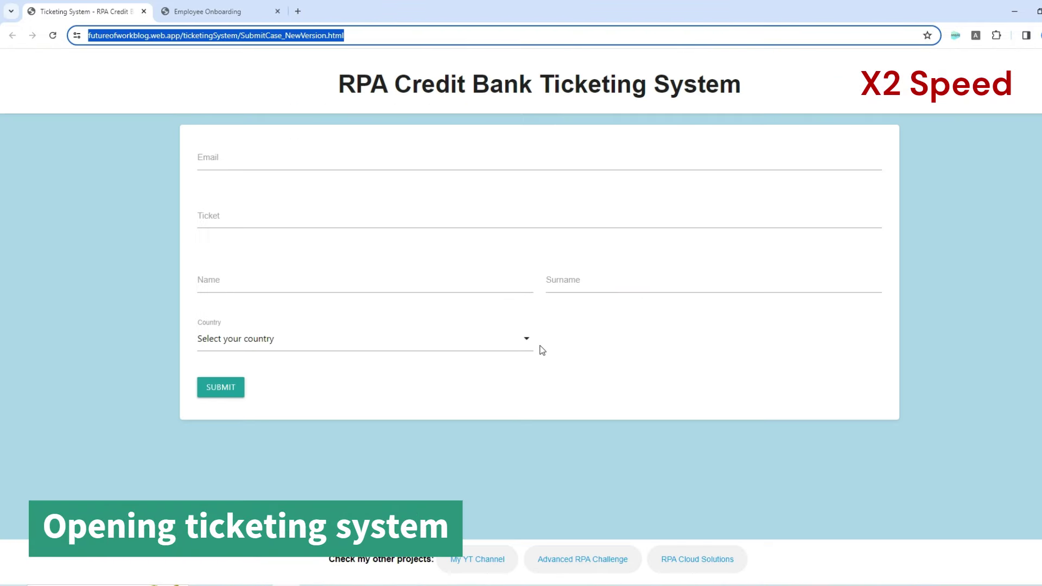
- Submit a ticket with the requester's e-mail, name, surname, United States, requesting ACME System access with the user ID
{"action": "type", "text": "test@test.com"}
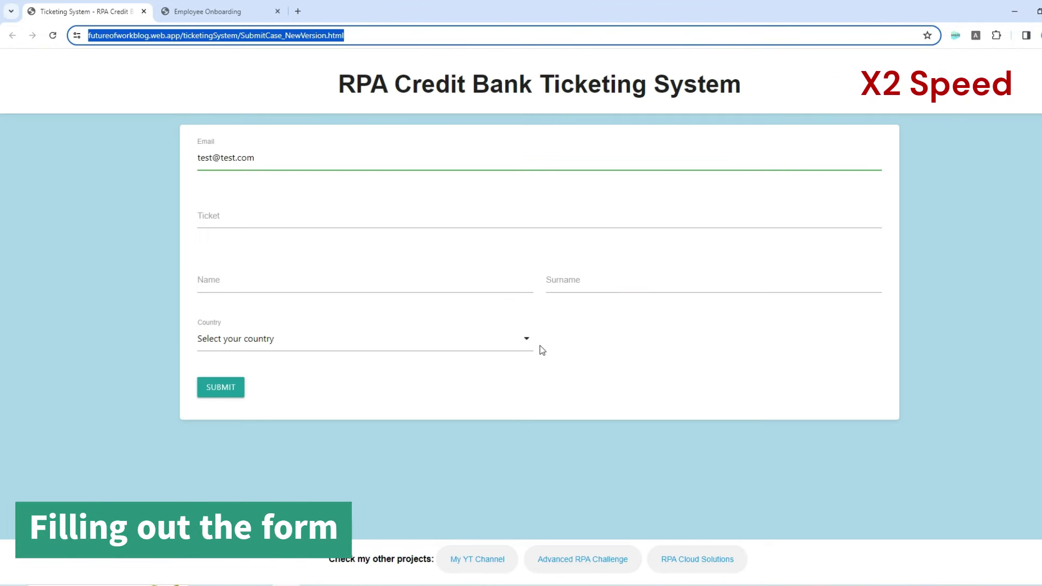
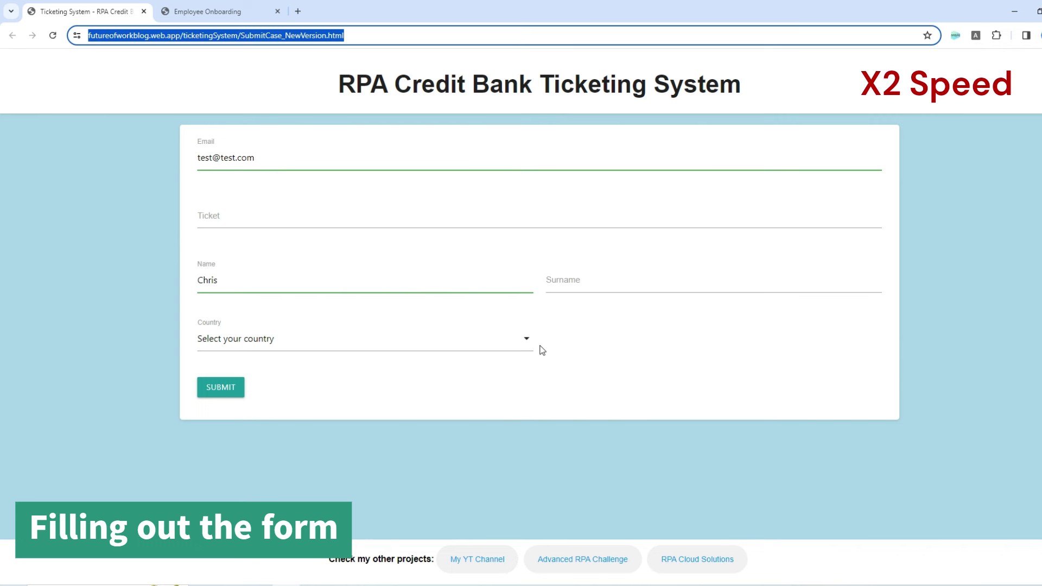
{"action": "key", "text": "Tab"}
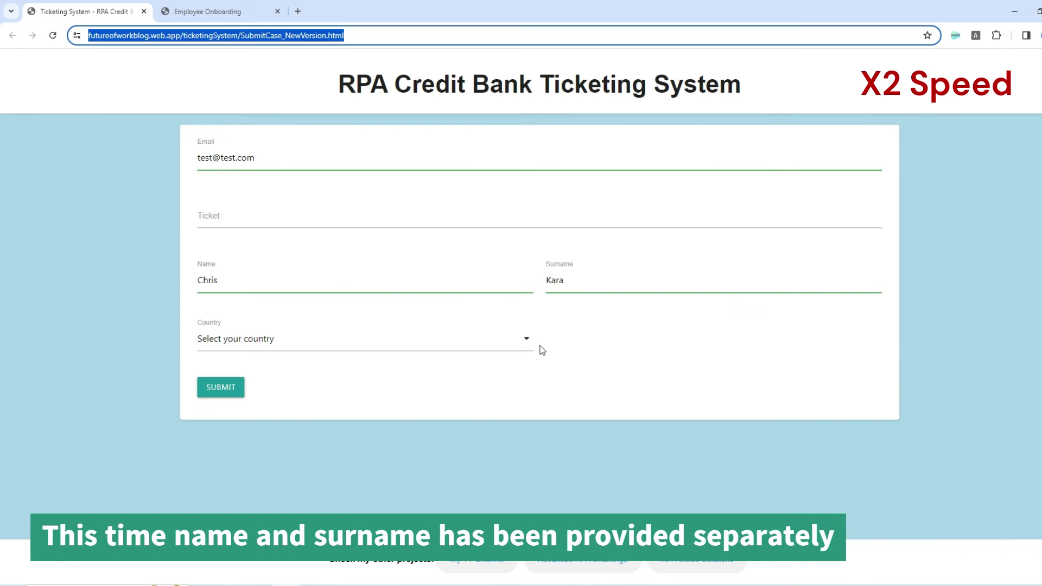
{"action": "type", "text": "United States"}
{"action": "type", "text": "Requesting access to the ACME System application using User ID: kara4186."}
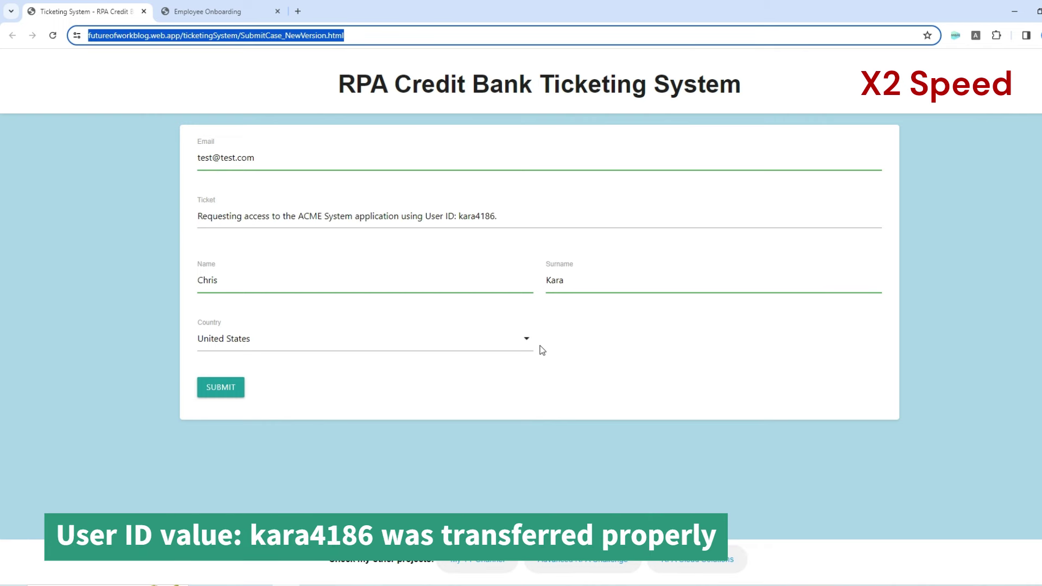
{"action": "left_click", "coordinate": [221, 388]}
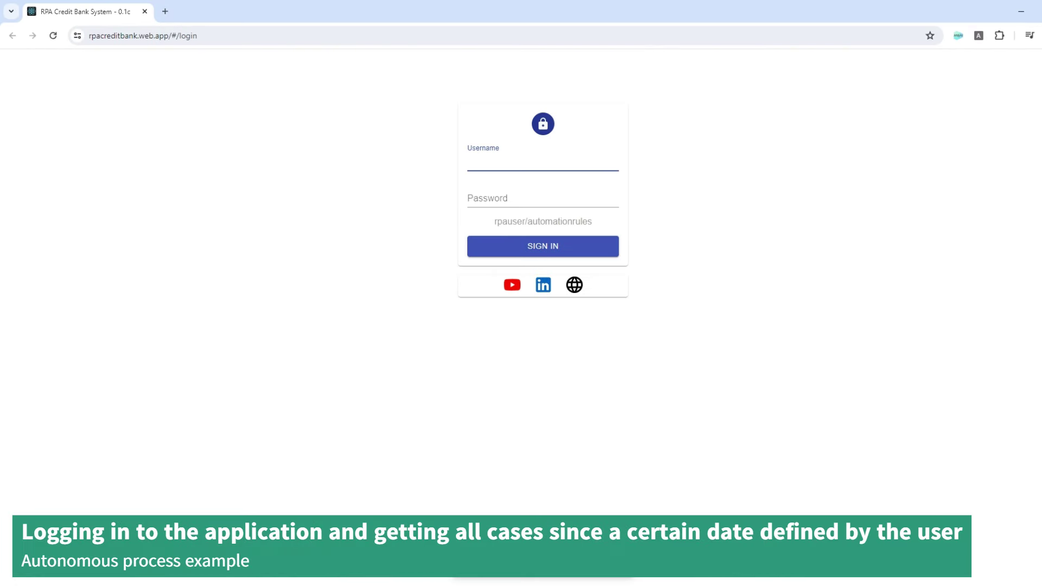
- Sign in to RPA Credit Bank System with the bank system username and password
{"action": "type", "text": "rpauser"}
{"action": "key", "text": "Tab"}
{"action": "type", "text": "automationrules"}
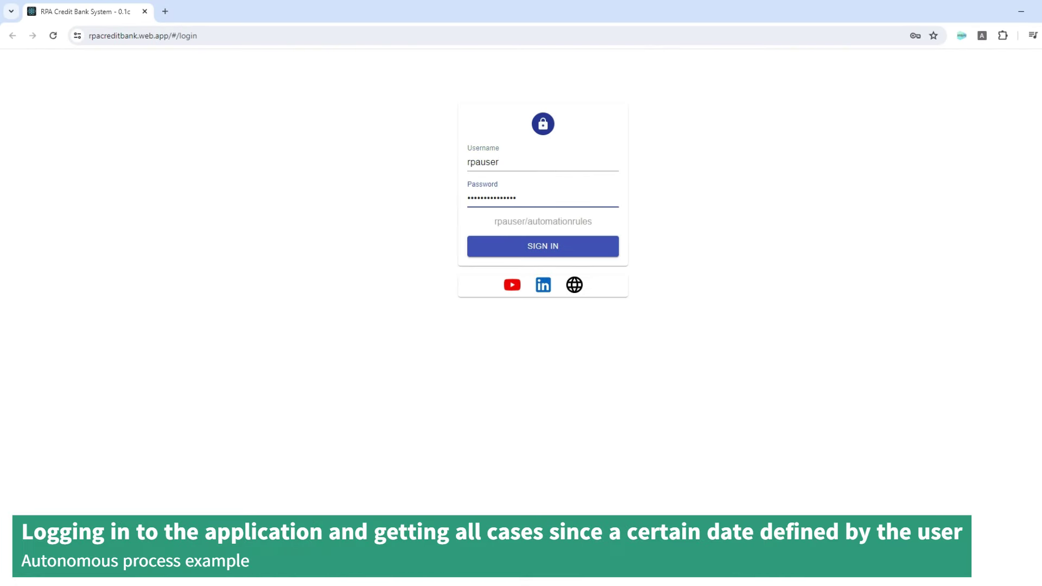
{"action": "left_click", "coordinate": [542, 250]}
- List approved credit requests passed since 01/01/2019
{"action": "left_click", "coordinate": [49, 125]}
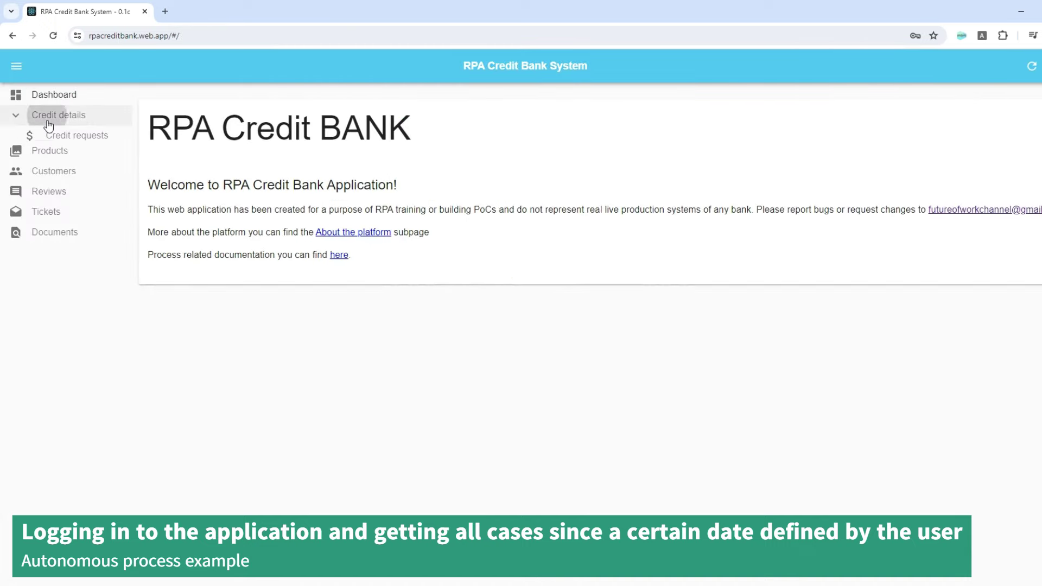
{"action": "left_click", "coordinate": [74, 162]}
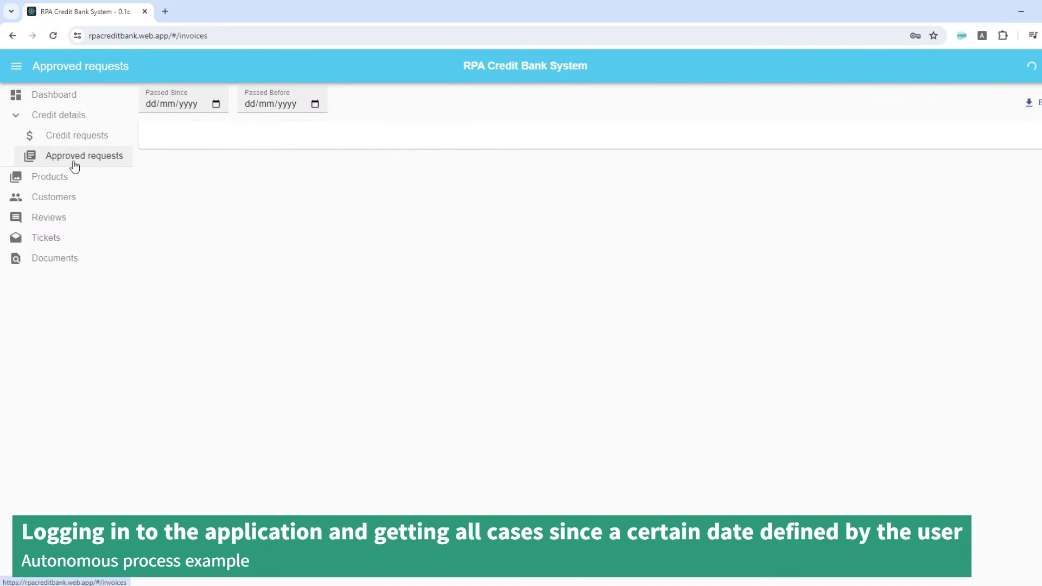
{"action": "type", "text": "01012019"}
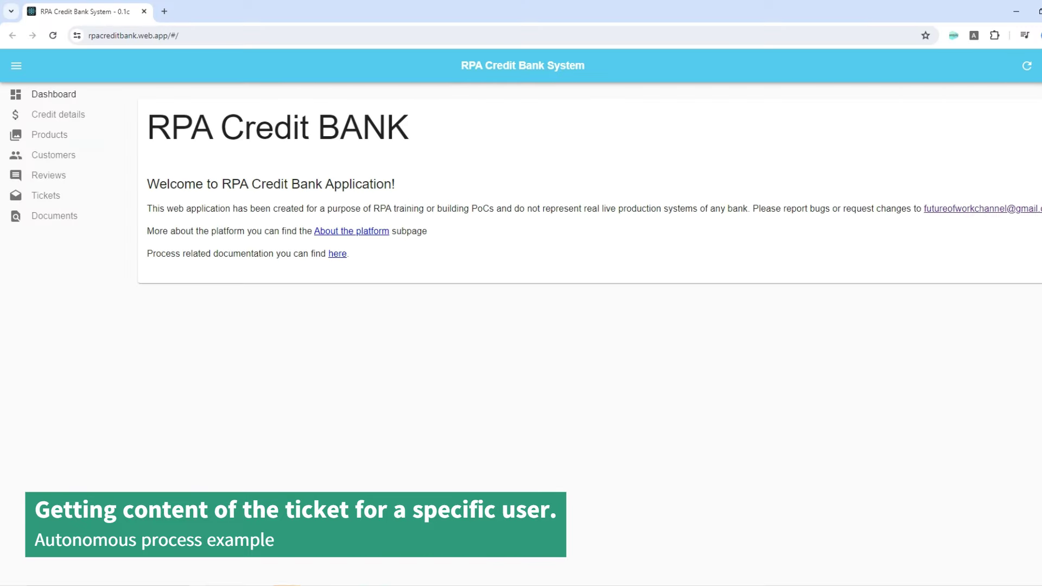
- Search tickets by the customer's e-mail and open the matching ticket
{"action": "left_click", "coordinate": [46, 201]}
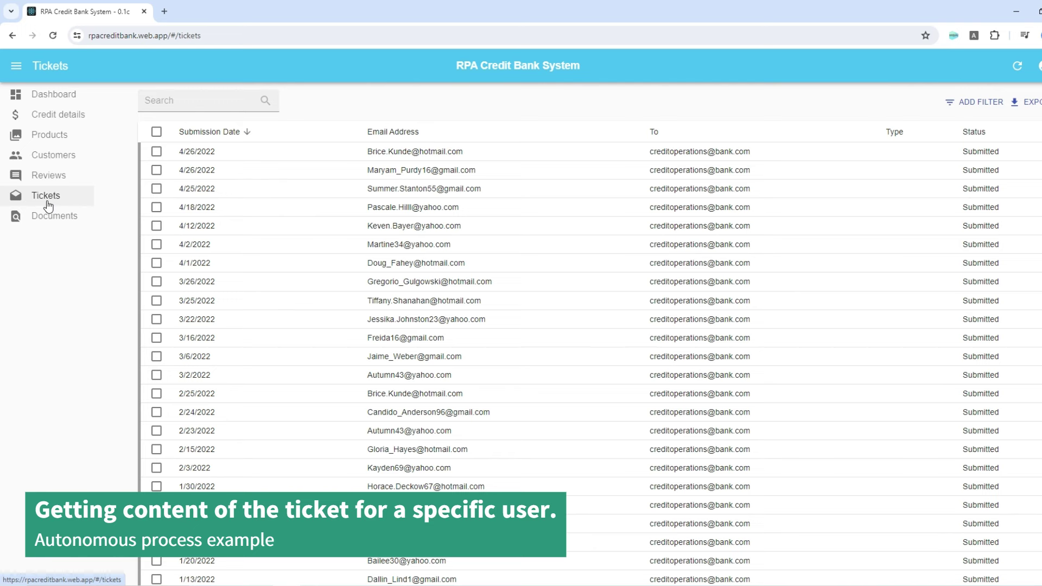
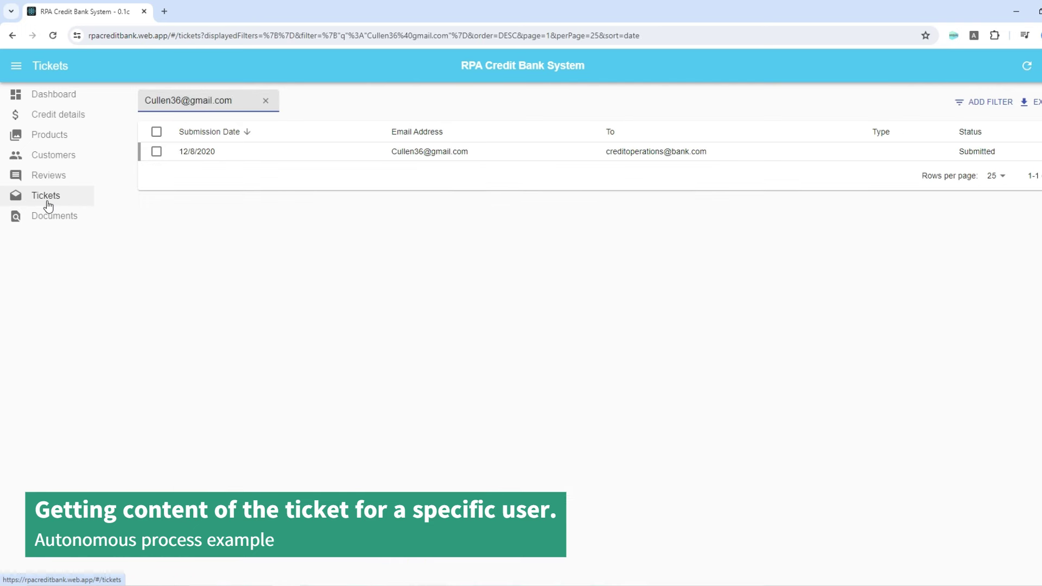
{"action": "left_click", "coordinate": [491, 154]}
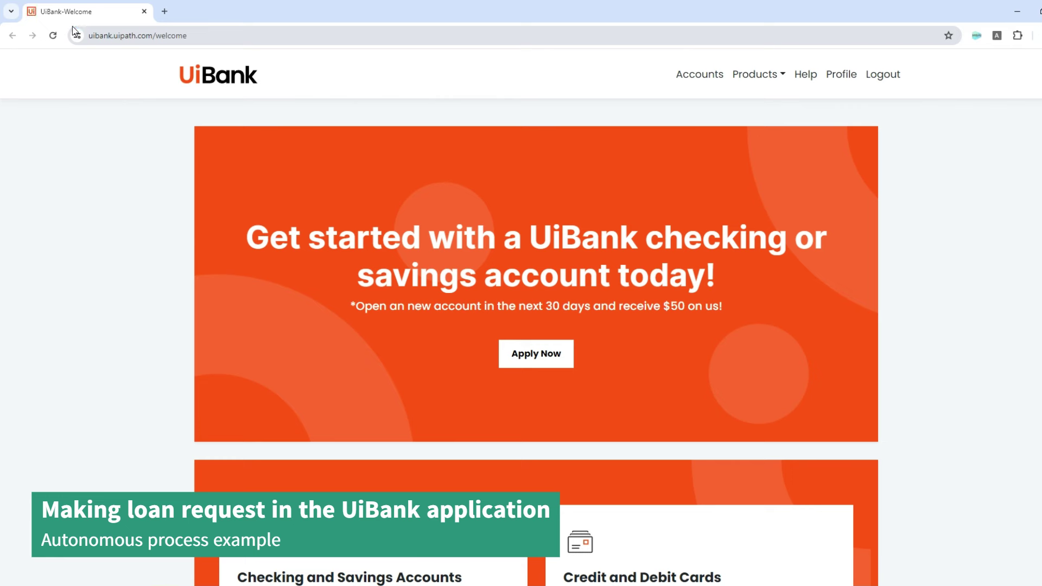
- Open UiBank's Apply For A Loan form from Products > Loans
{"action": "left_click", "coordinate": [759, 75]}
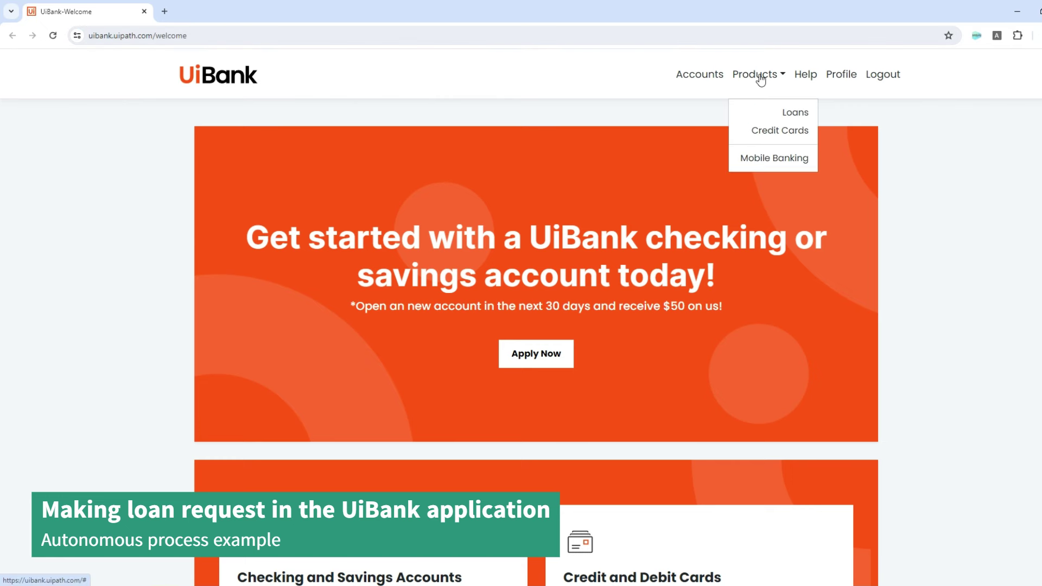
{"action": "left_click", "coordinate": [773, 113]}
{"action": "left_click", "coordinate": [467, 320]}
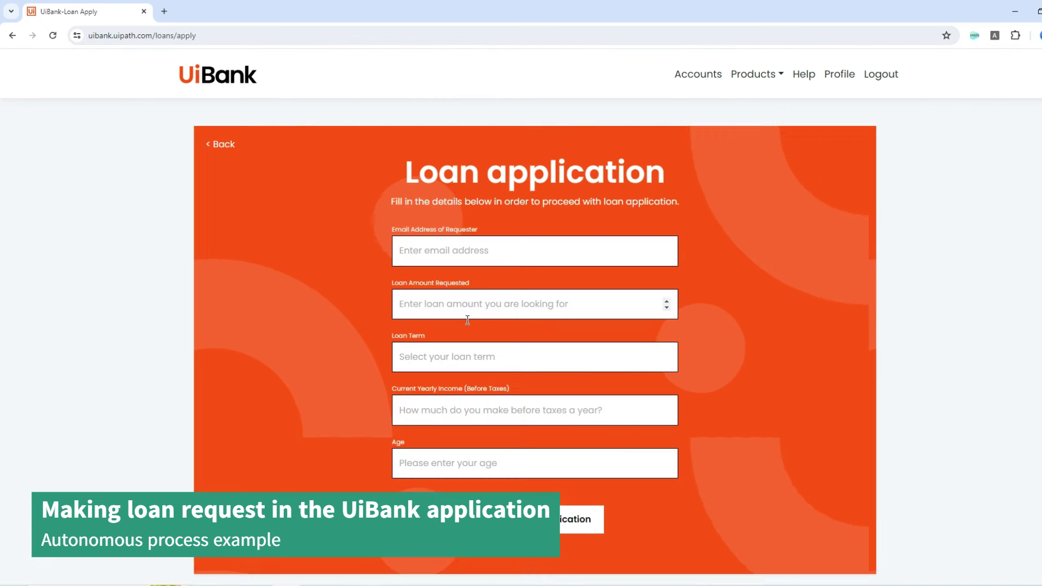
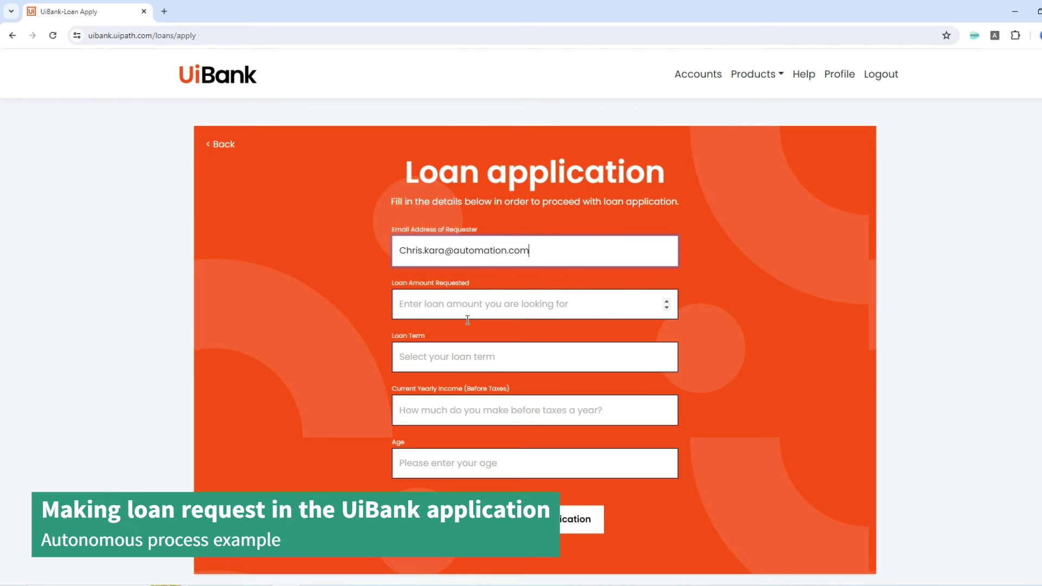
- Fill the loan form with the requester's e-mail, amount 50000, term 5 and age 35
{"action": "key", "text": "Tab"}
{"action": "type", "text": "50000"}
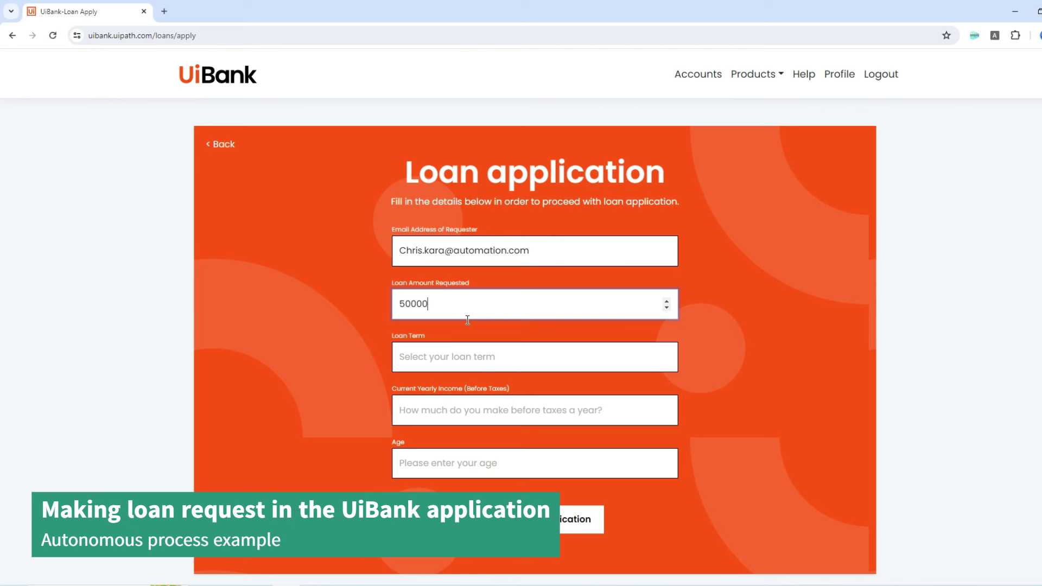
{"action": "key", "text": "Tab"}
{"action": "type", "text": "5"}
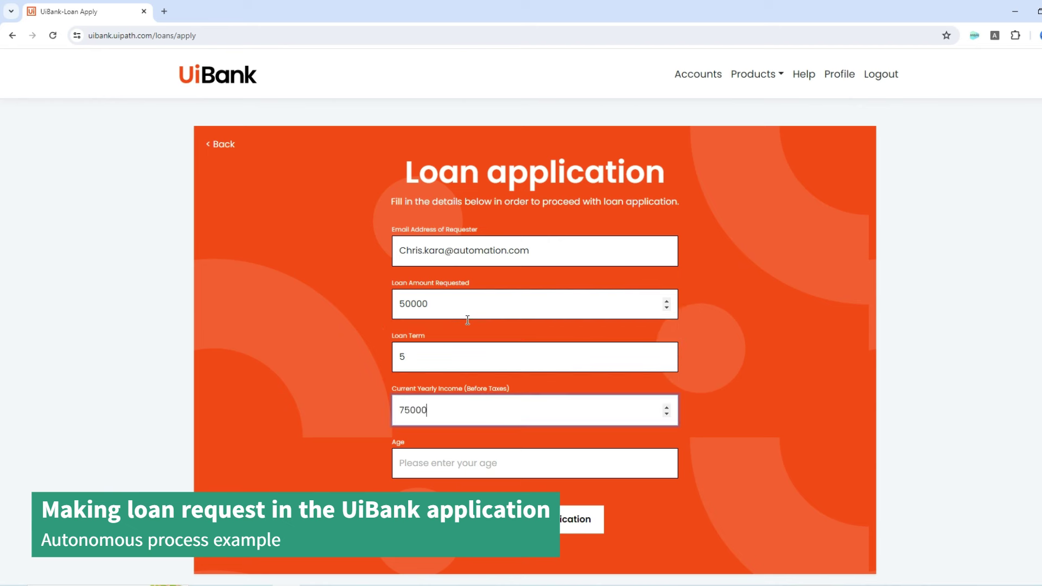
{"action": "key", "text": "Tab"}
{"action": "type", "text": "35"}
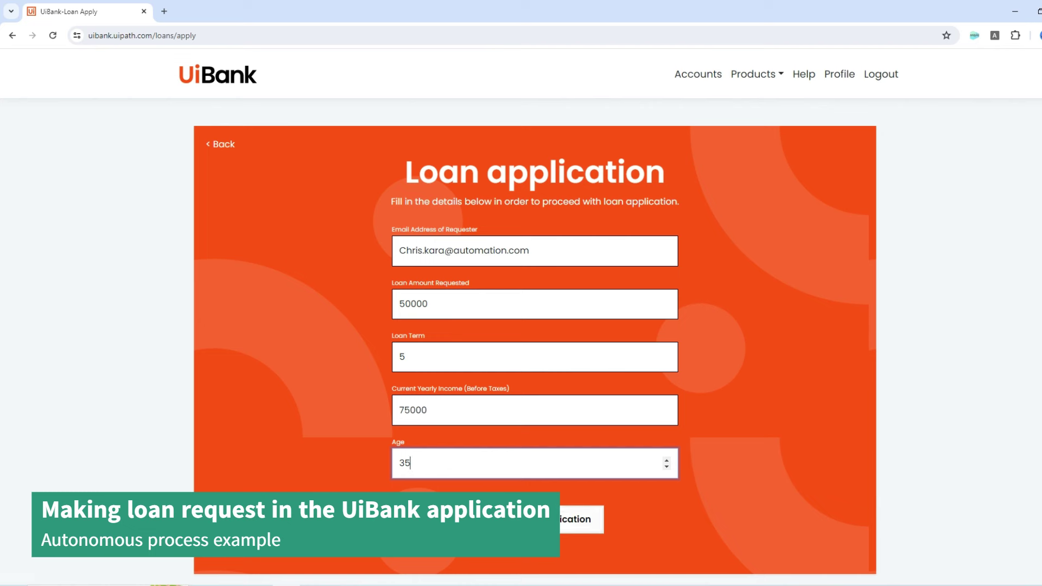